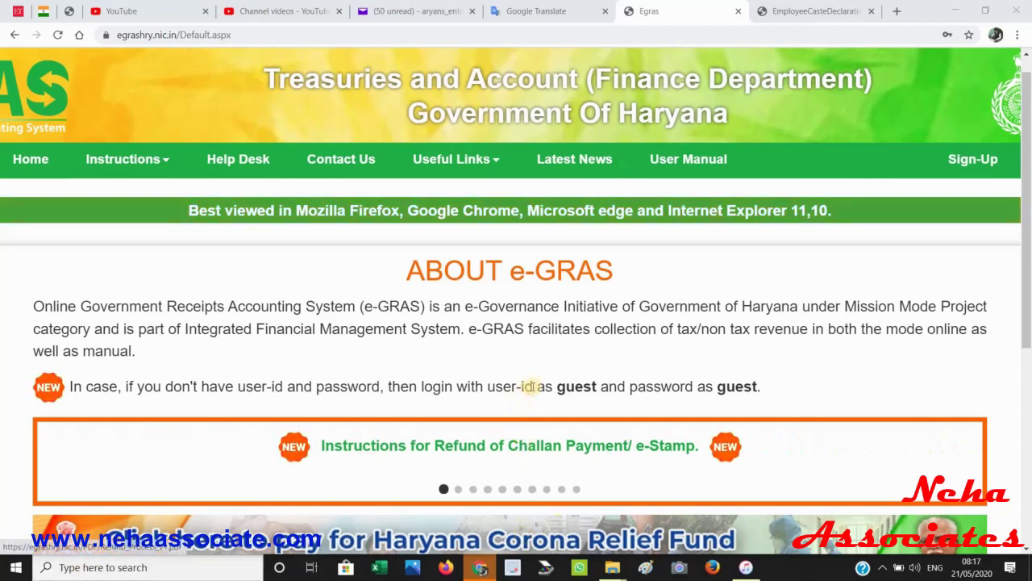
# Read the notice about guest login and look over the new-user registration form
pyautogui.moveTo(533, 387); pyautogui.dragTo(750, 391)
pyautogui.doubleClick(569, 386)
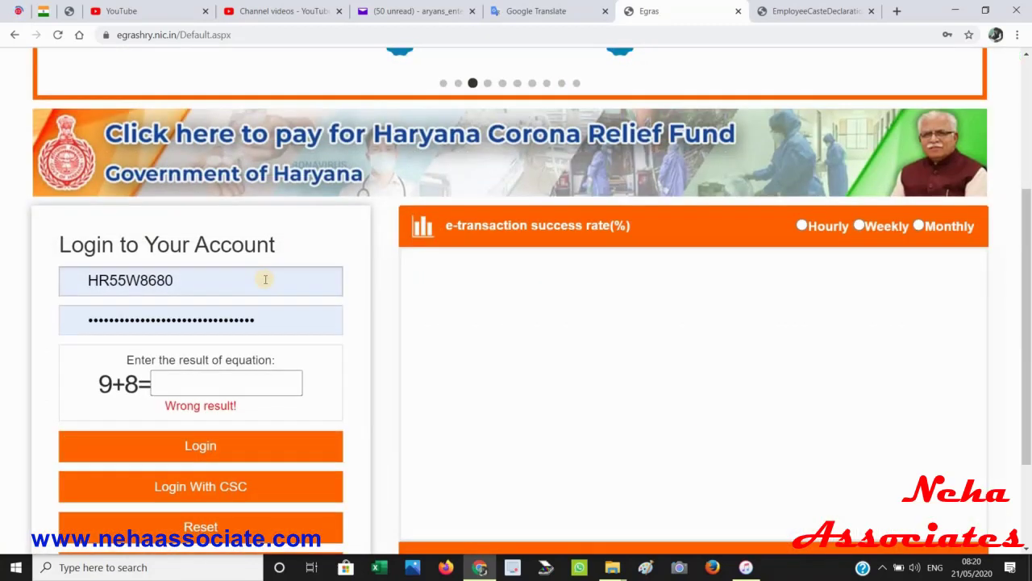
pyautogui.scroll(-3, 265, 279)
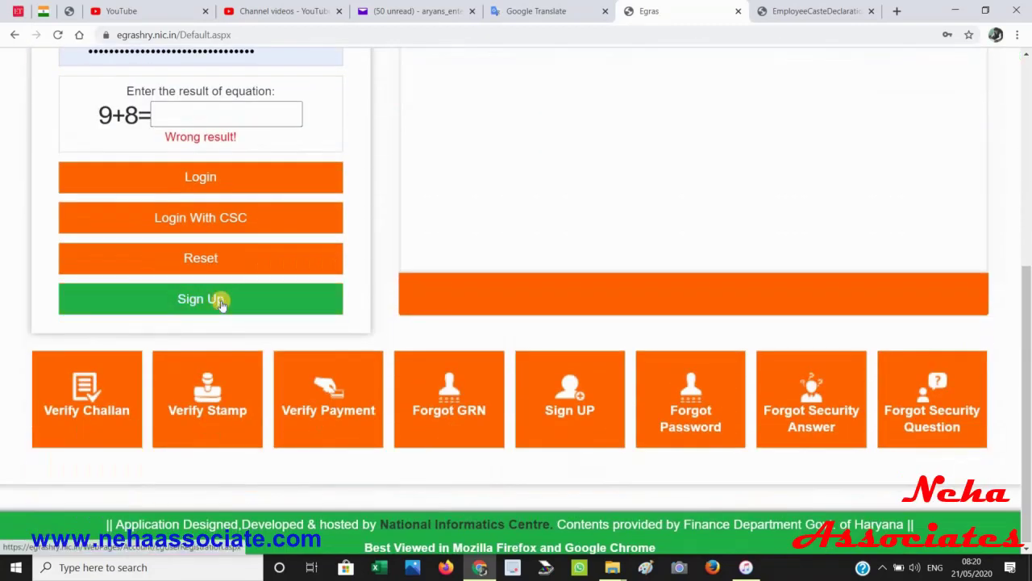
pyautogui.click(222, 300)
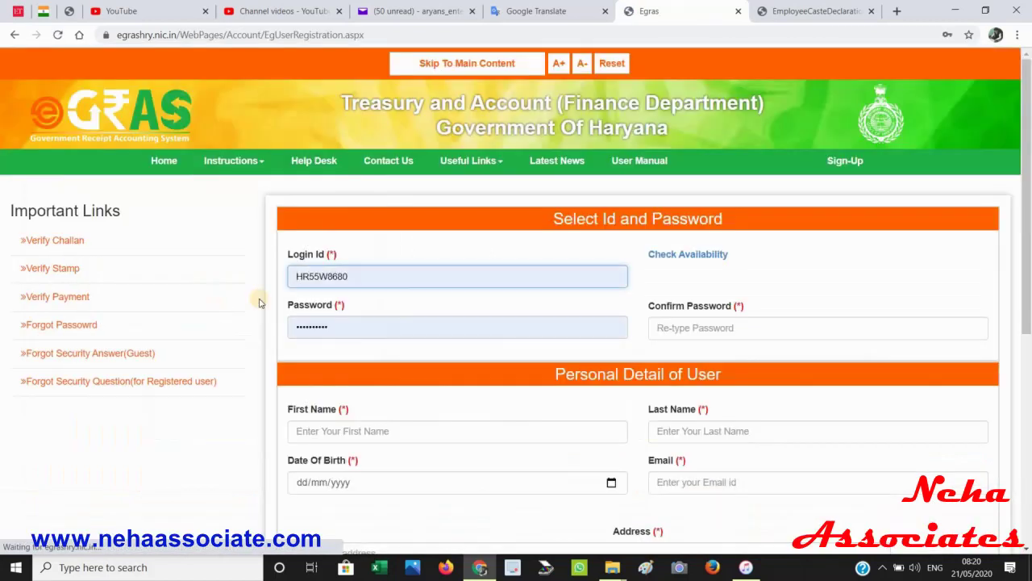
pyautogui.scroll(-2, 452, 325)
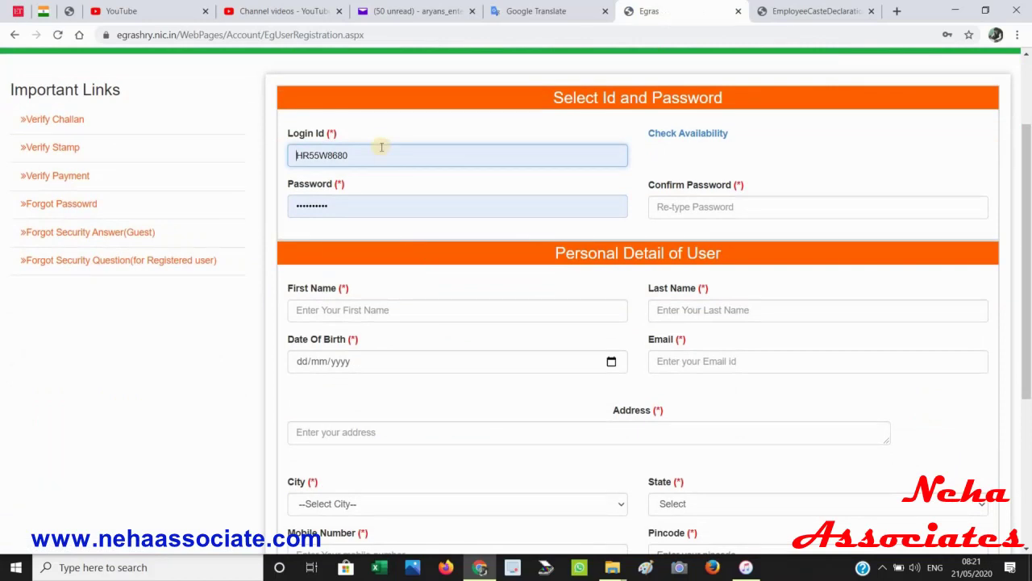
pyautogui.scroll(-3, 382, 146)
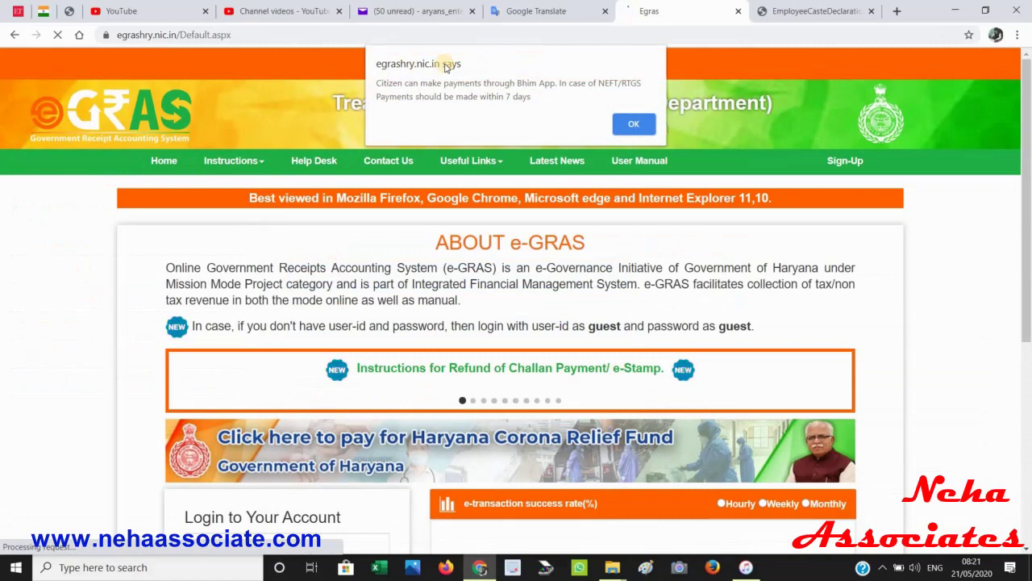
# Log in to the guest account with its user ID and password, answering the equation with 15
pyautogui.click(621, 123)
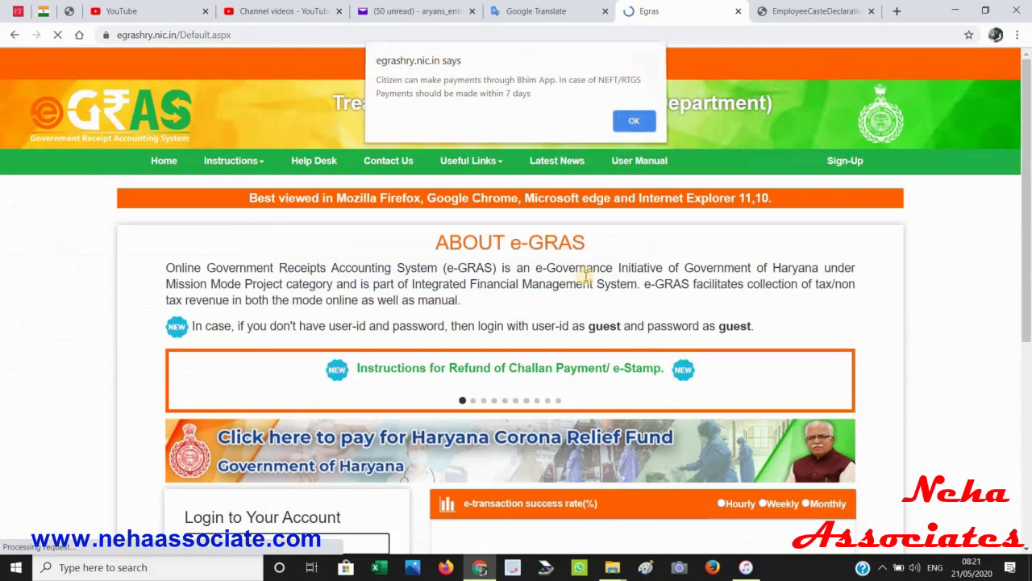
pyautogui.scroll(-2, 564, 242)
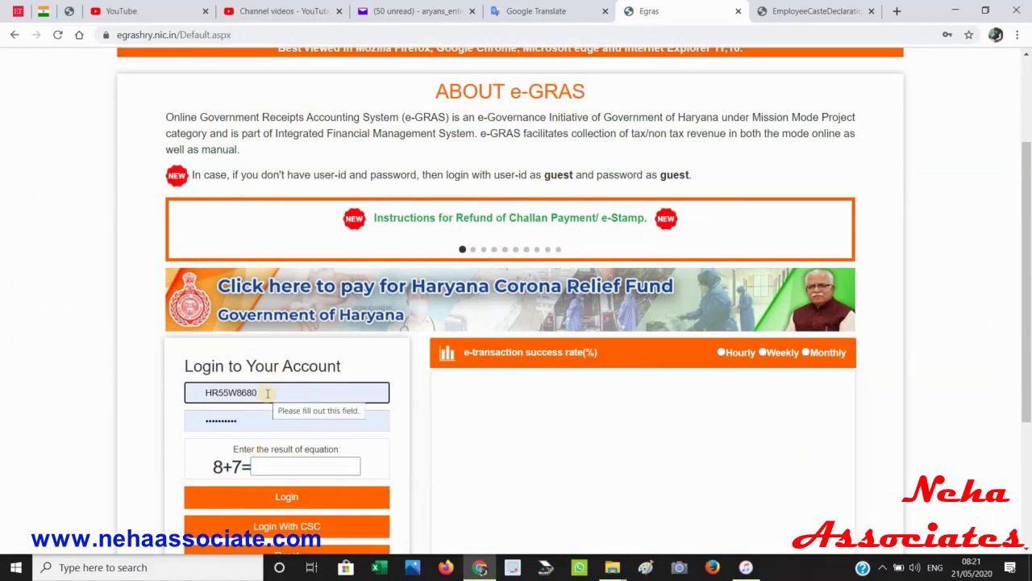
pyautogui.press('Tab')
pyautogui.press('Tab')
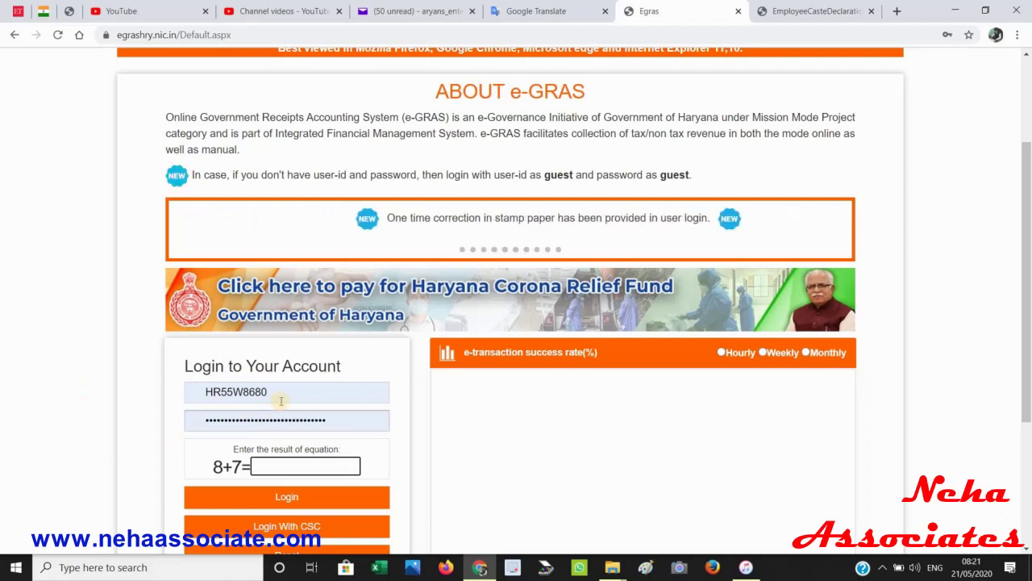
pyautogui.write('15')
pyautogui.press('Return')
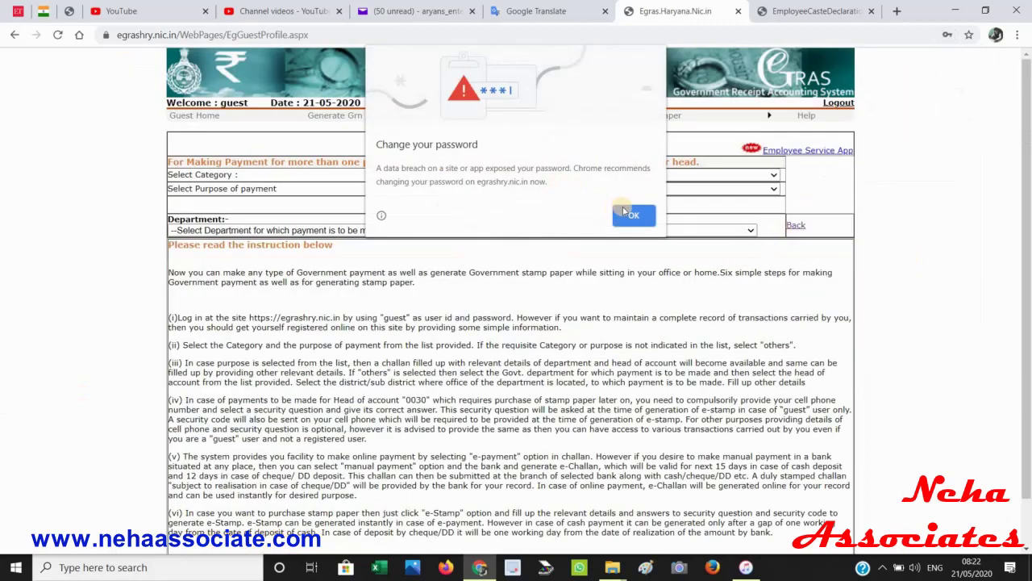
pyautogui.click(632, 214)
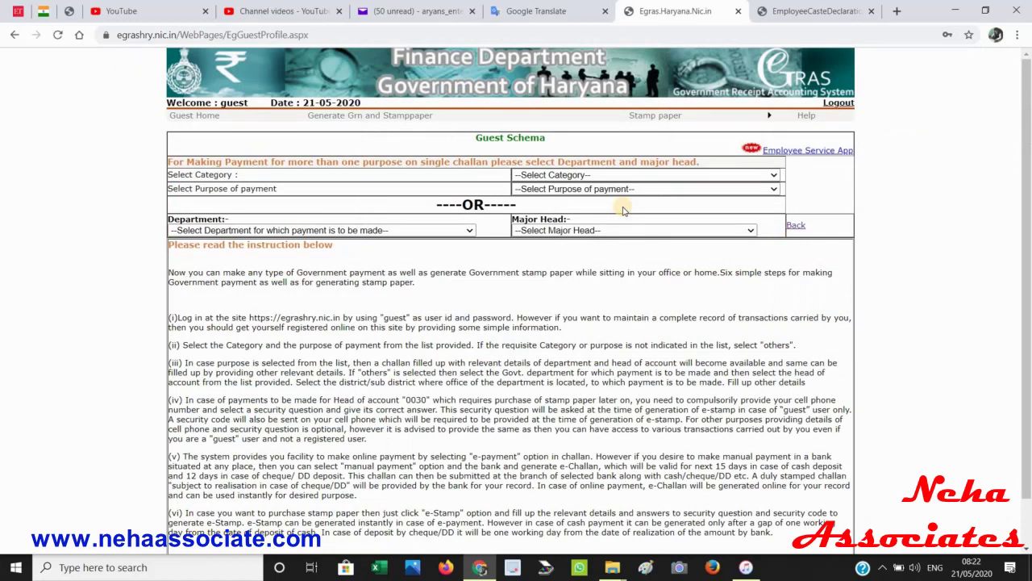
# Inspect the district options in the form for generating a GRN and stamp paper, and return to the guest home page
pyautogui.click(353, 121)
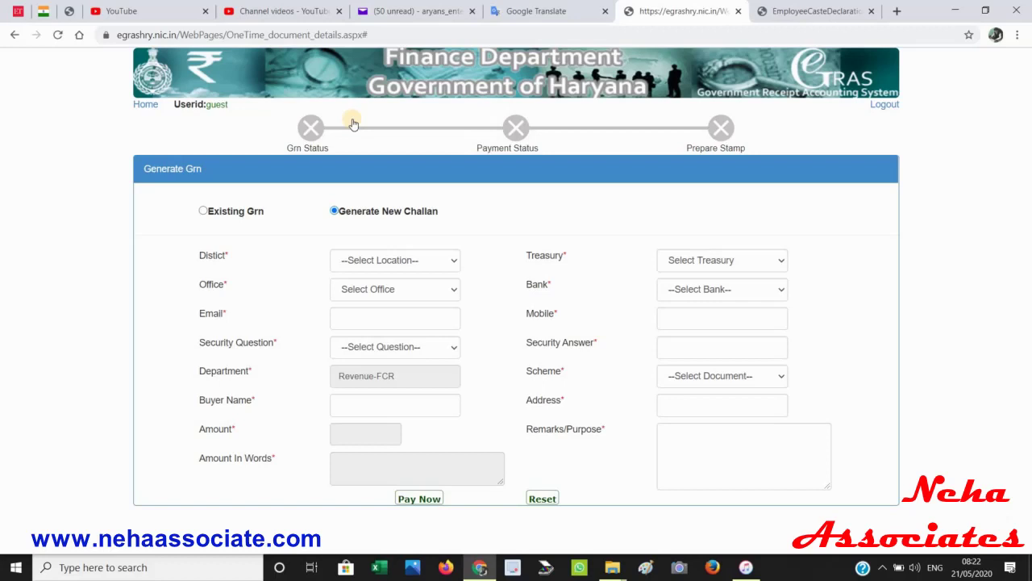
pyautogui.click(360, 258)
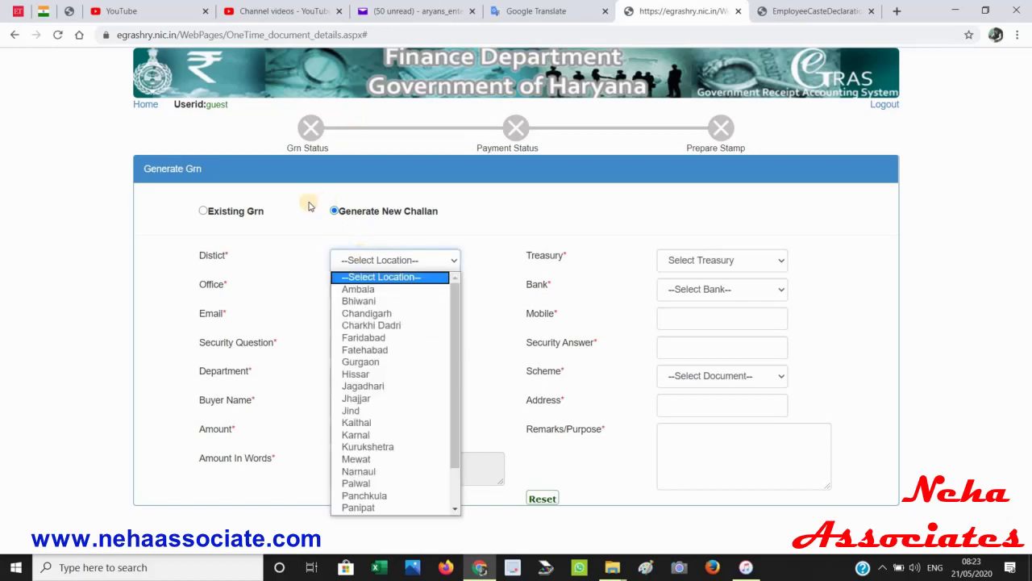
pyautogui.click(147, 105)
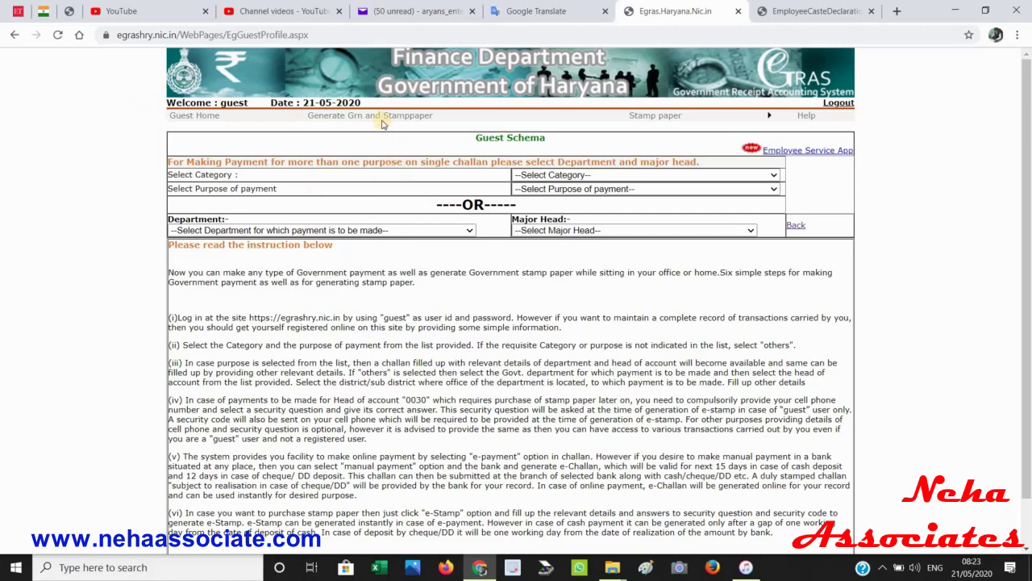
# Browse the departments available for guest payments and log out of the guest account
pyautogui.click(392, 231)
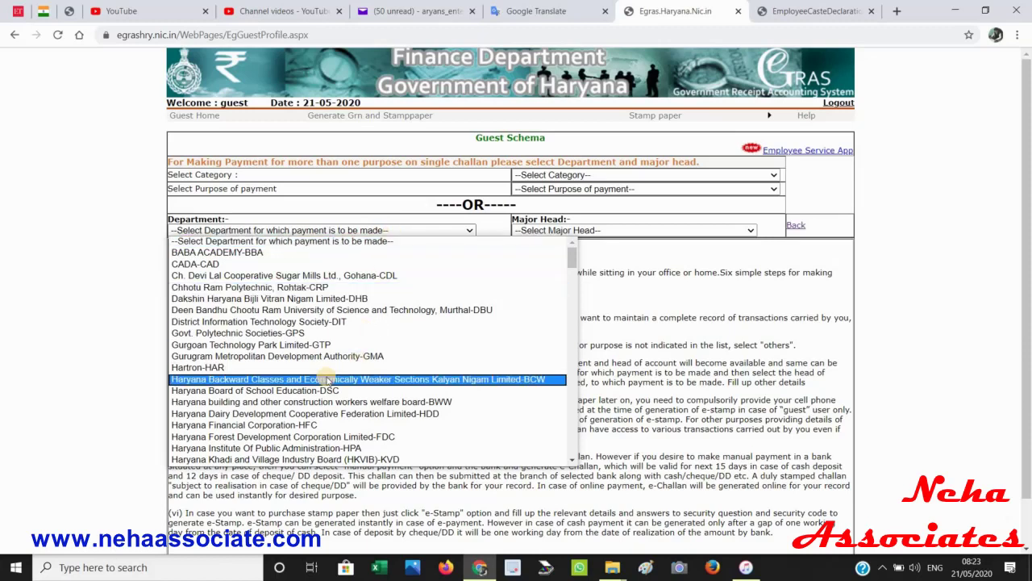
pyautogui.click(827, 108)
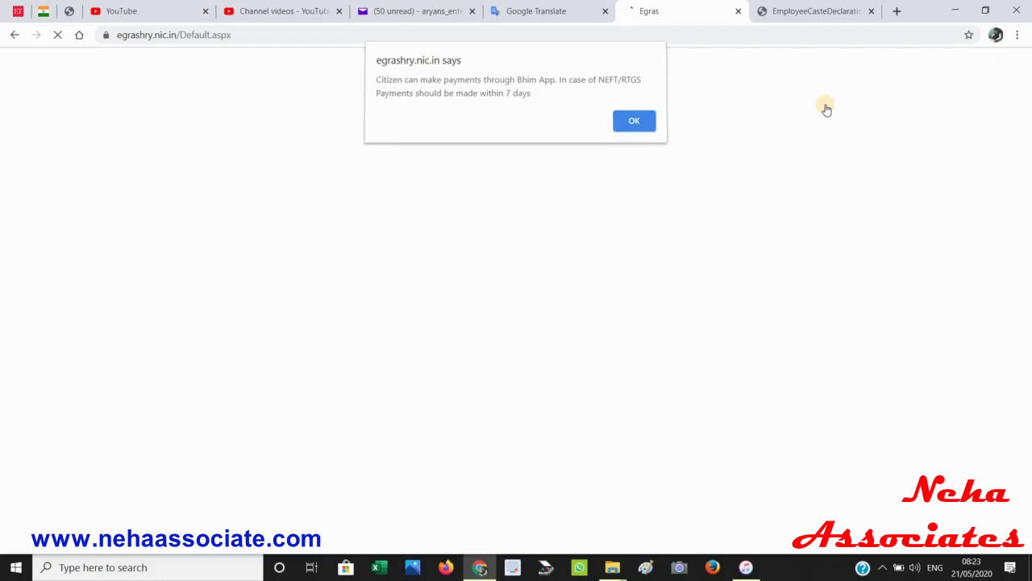
pyautogui.press('Return')
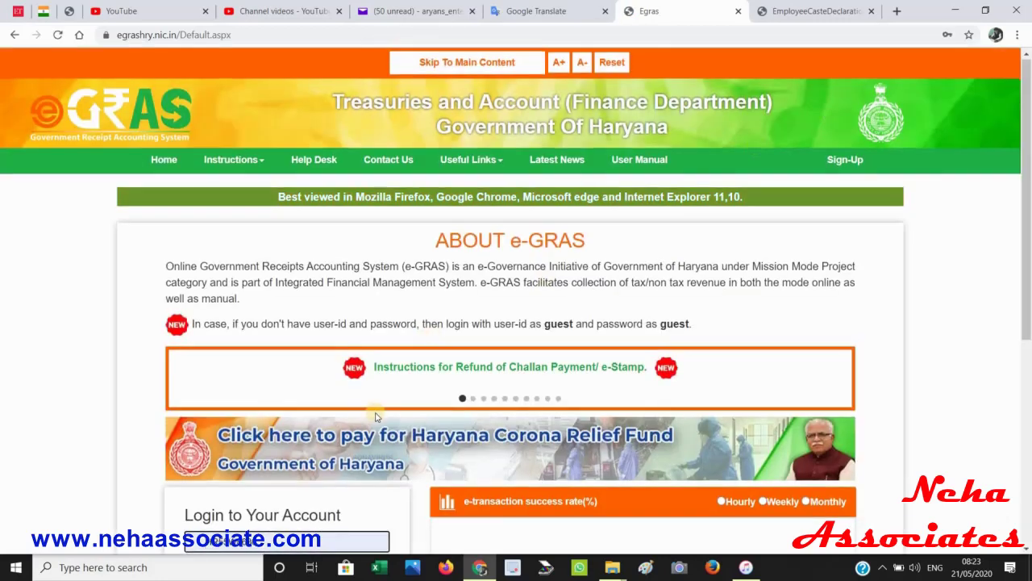
# Log in with the registered user's login ID and password, and open the account's home page
pyautogui.scroll(-2, 376, 412)
pyautogui.click(303, 474)
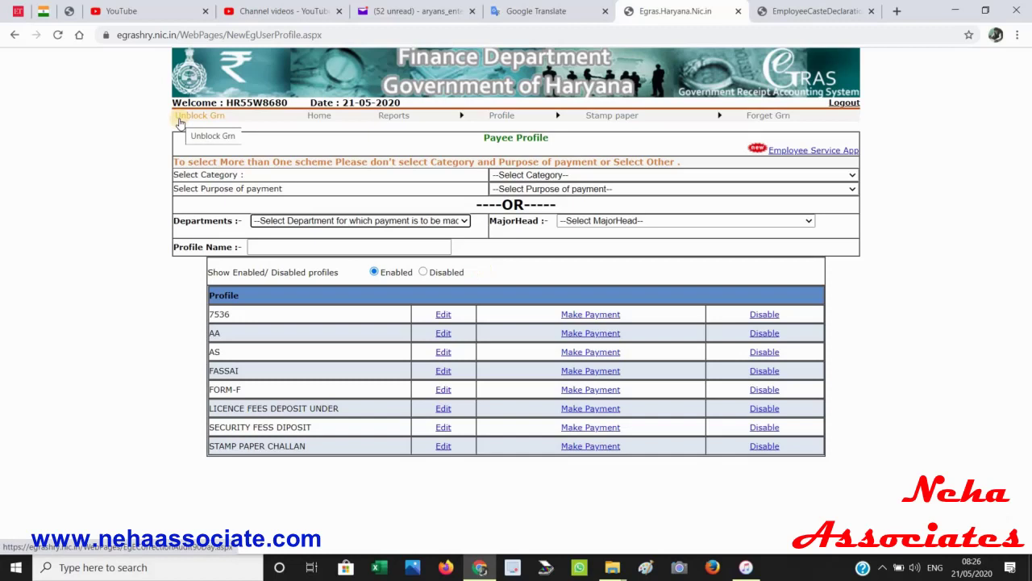
pyautogui.moveTo(617, 118)
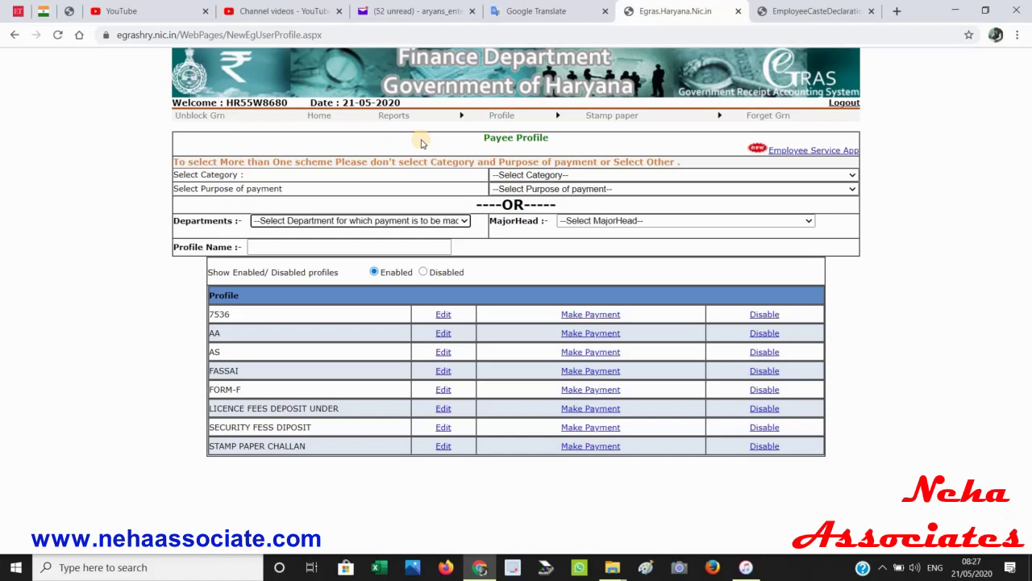
pyautogui.click(315, 116)
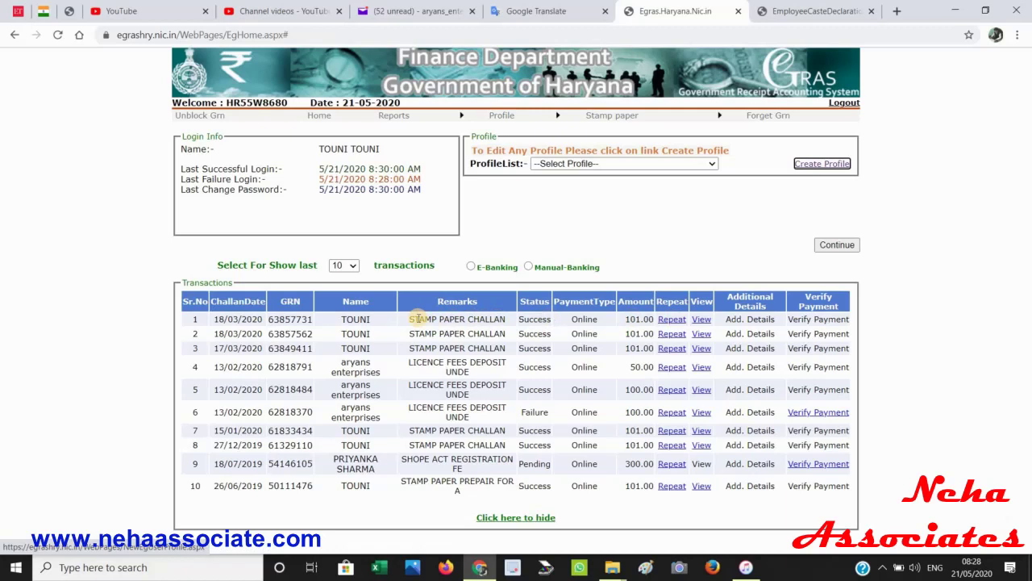
# Repeat the most recent STAMP PAPER CHALLAN transaction, submit its prefilled e-challan and verify it with the OTP
pyautogui.click(667, 321)
pyautogui.click(639, 124)
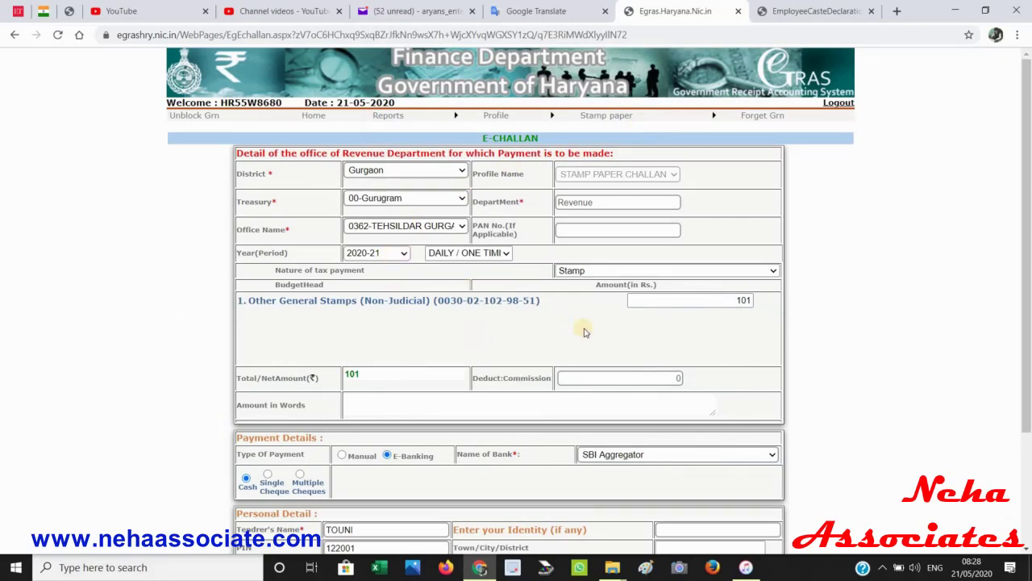
pyautogui.scroll(-2, 586, 330)
pyautogui.scroll(-3, 586, 331)
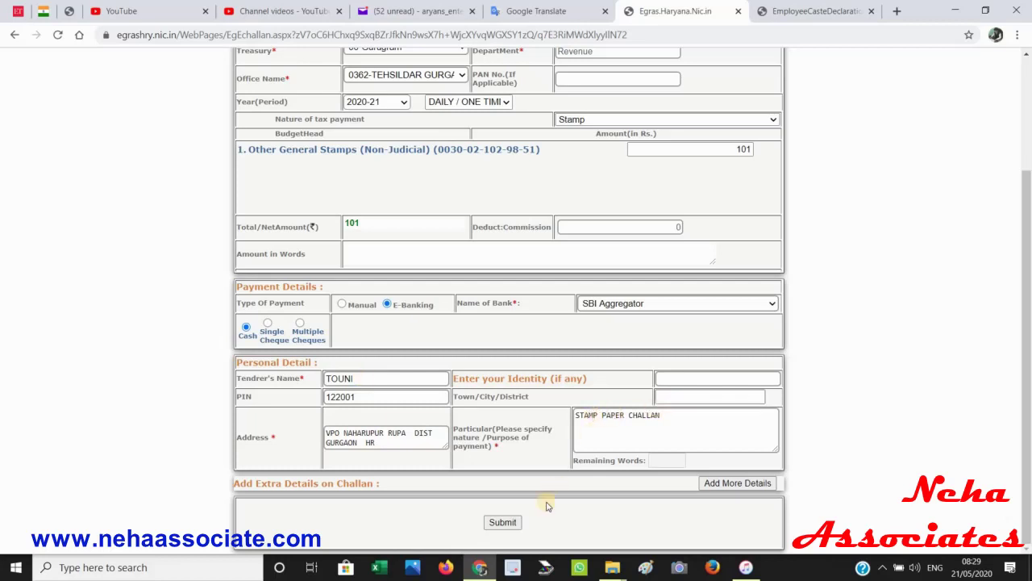
pyautogui.click(498, 521)
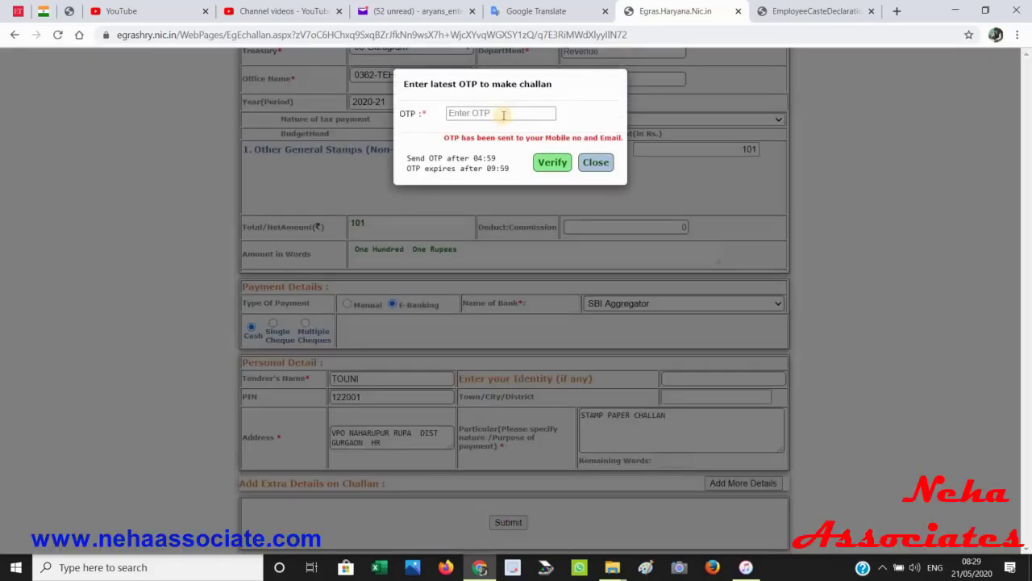
pyautogui.click(502, 115)
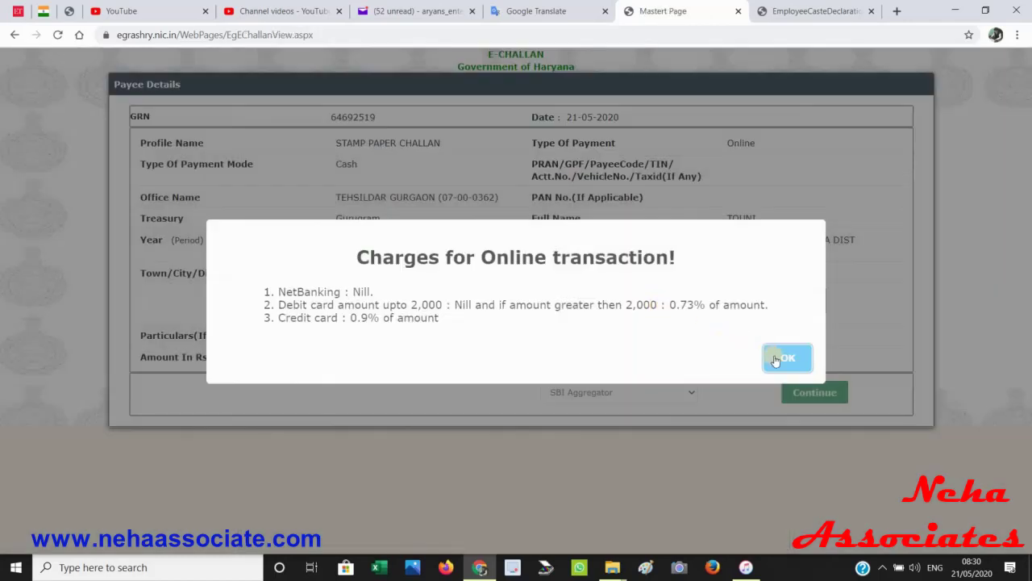
# Acknowledge the online transaction charges, then confirm the challan details and continue to the SBI Aggregator payment page
pyautogui.click(782, 358)
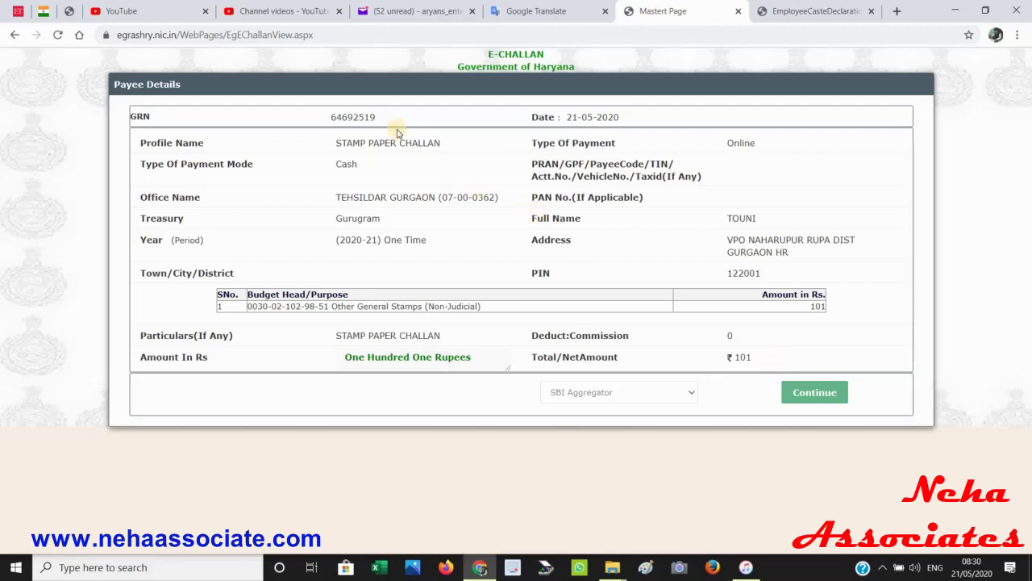
pyautogui.moveTo(376, 118); pyautogui.dragTo(329, 117)
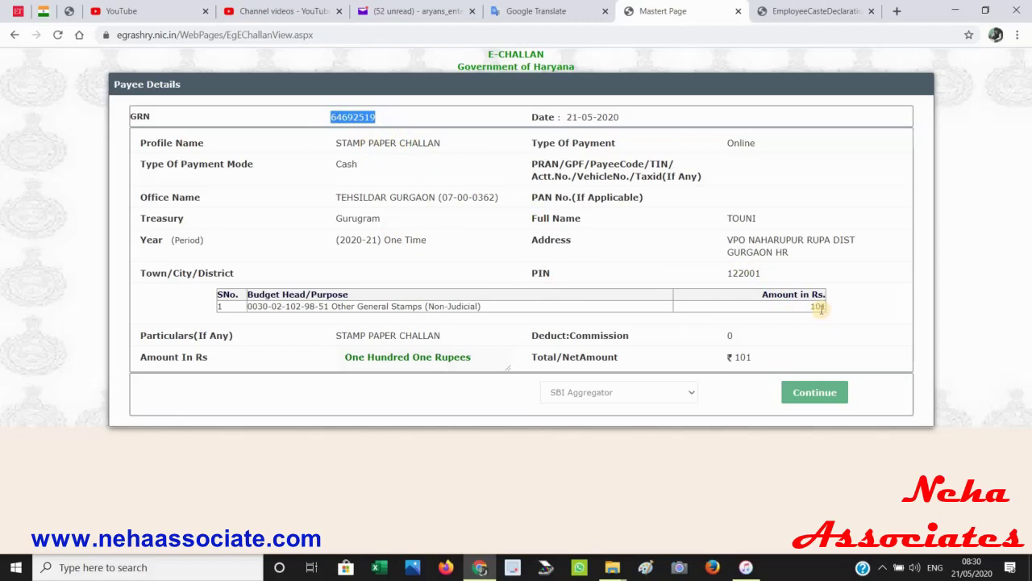
pyautogui.click(806, 395)
pyautogui.click(582, 123)
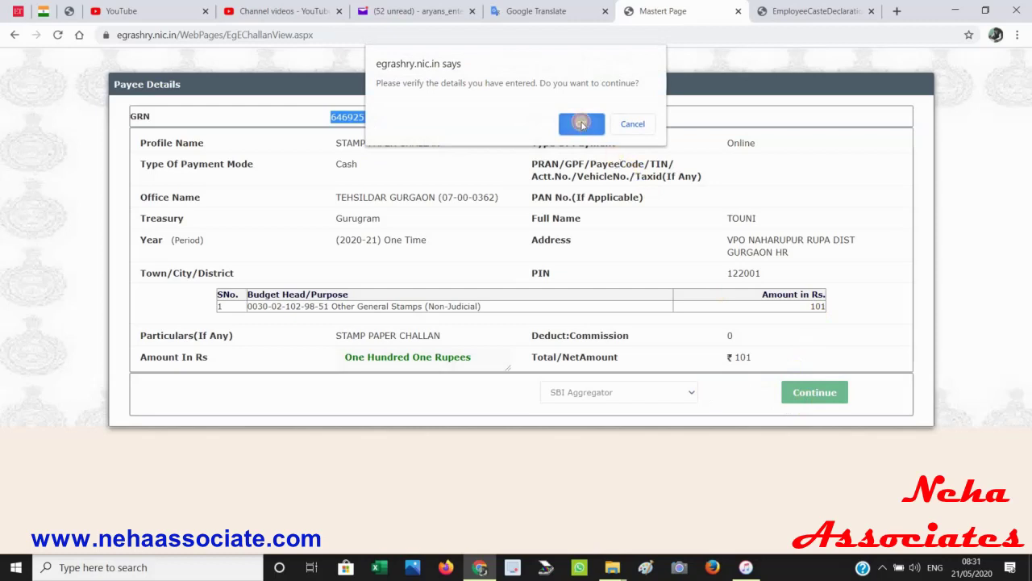
pyautogui.click(626, 147)
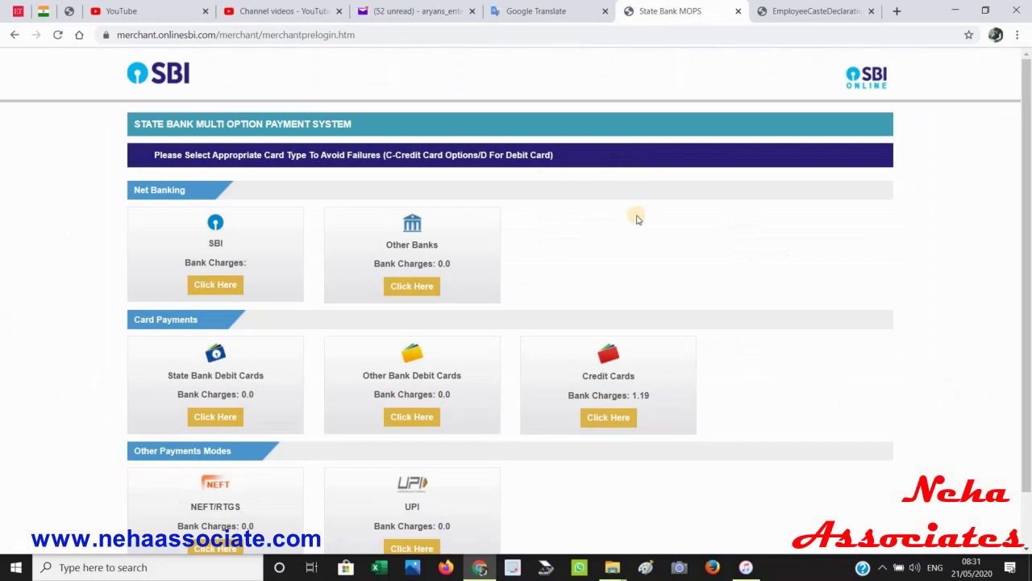
# Pay the challan through Other Banks net banking and return to the treasury account's home page
pyautogui.scroll(-2, 636, 219)
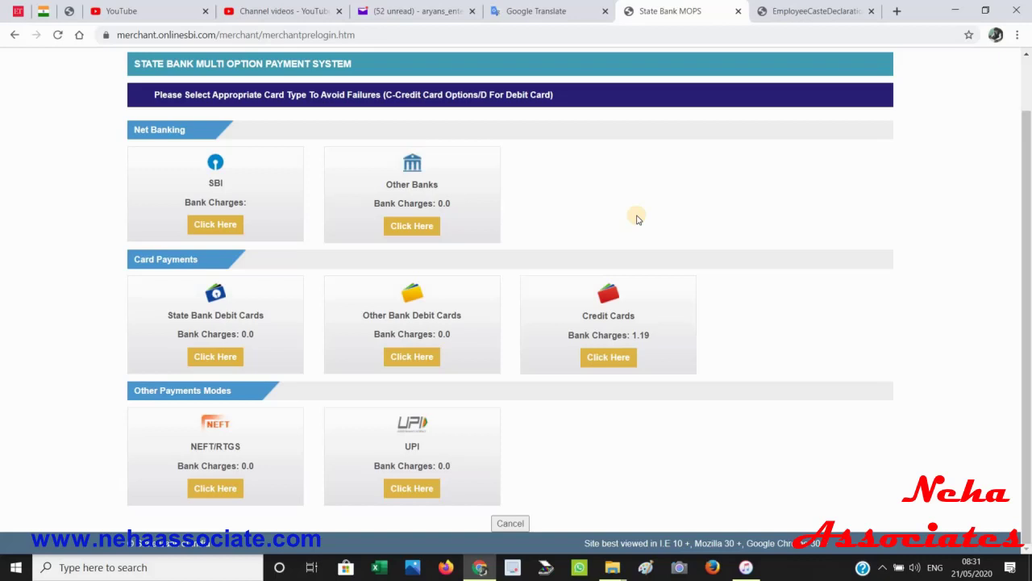
pyautogui.click(402, 226)
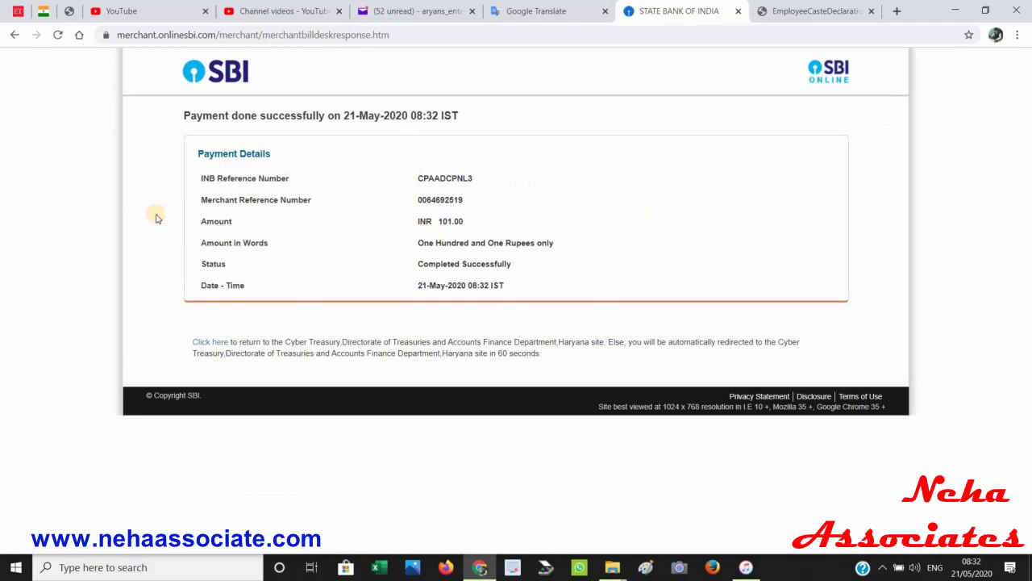
pyautogui.click(208, 342)
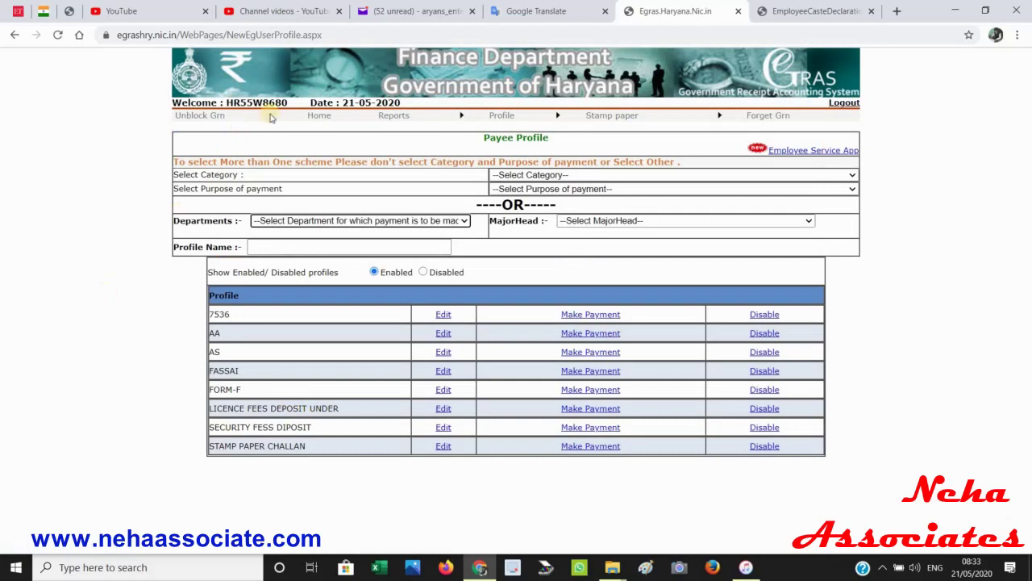
pyautogui.click(317, 119)
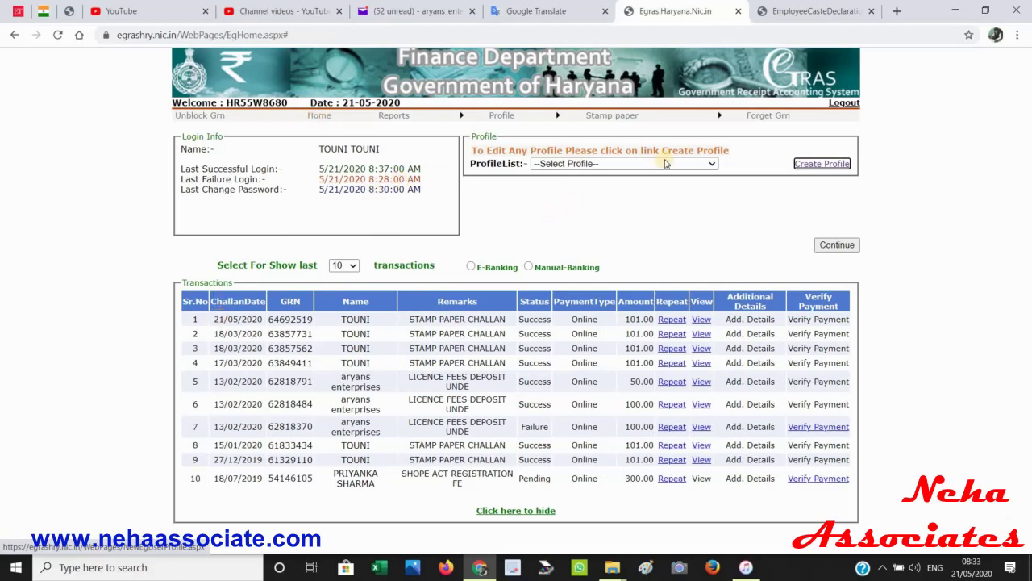
# Start preparing a stamp paper with document type Non Judicial and select the most recent challan's GRN
pyautogui.moveTo(607, 117)
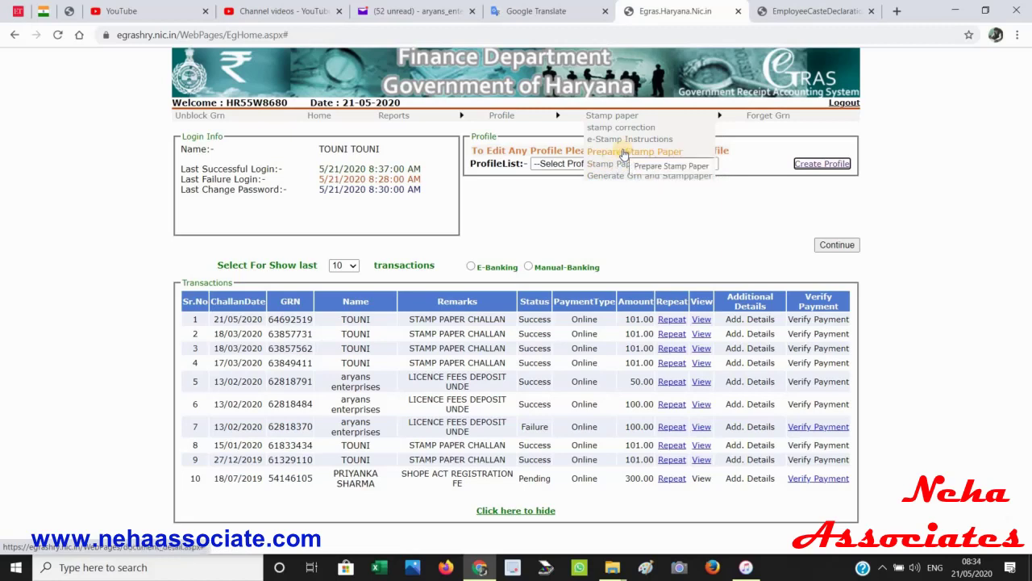
pyautogui.click(623, 152)
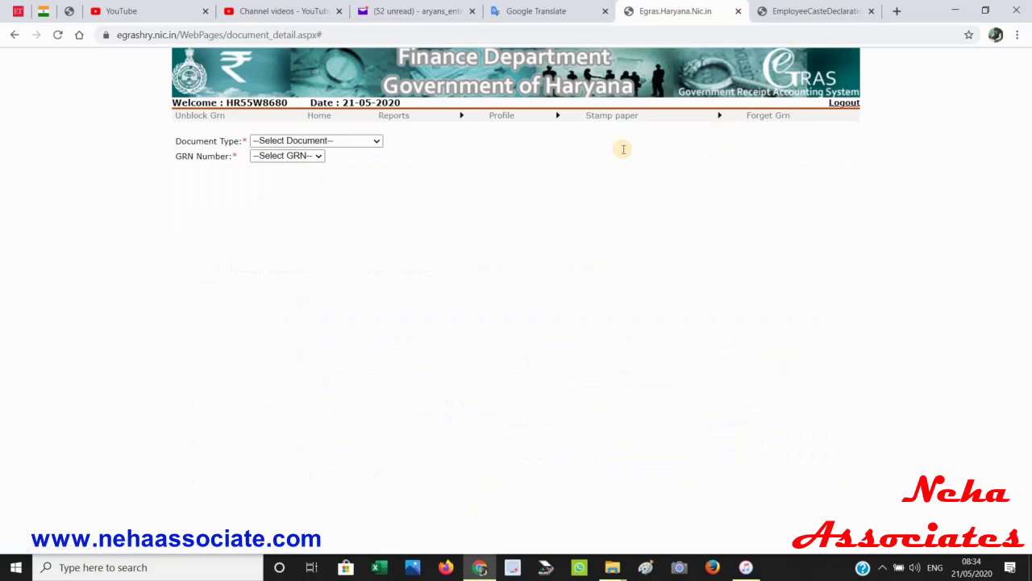
pyautogui.click(356, 142)
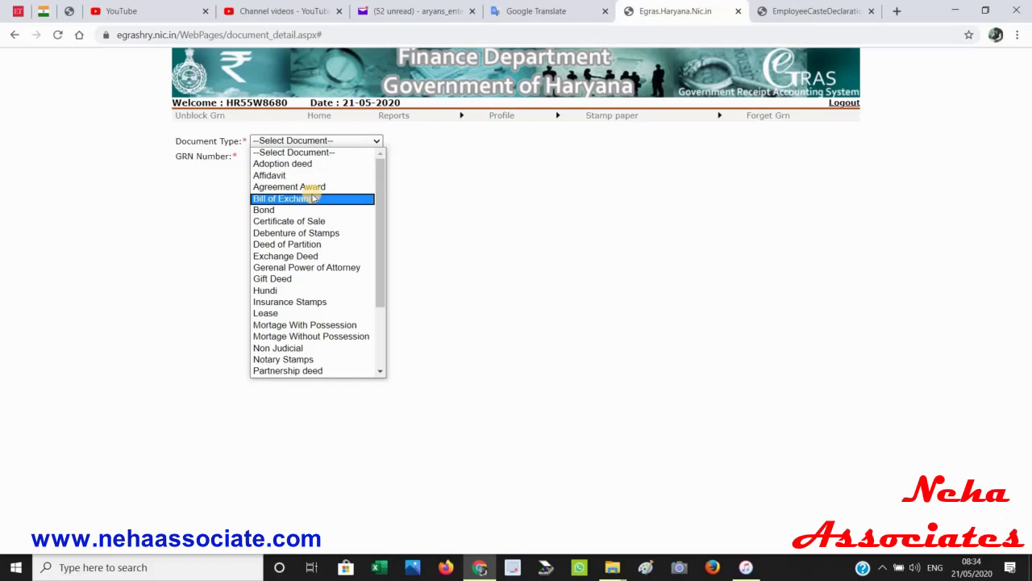
pyautogui.press('n')
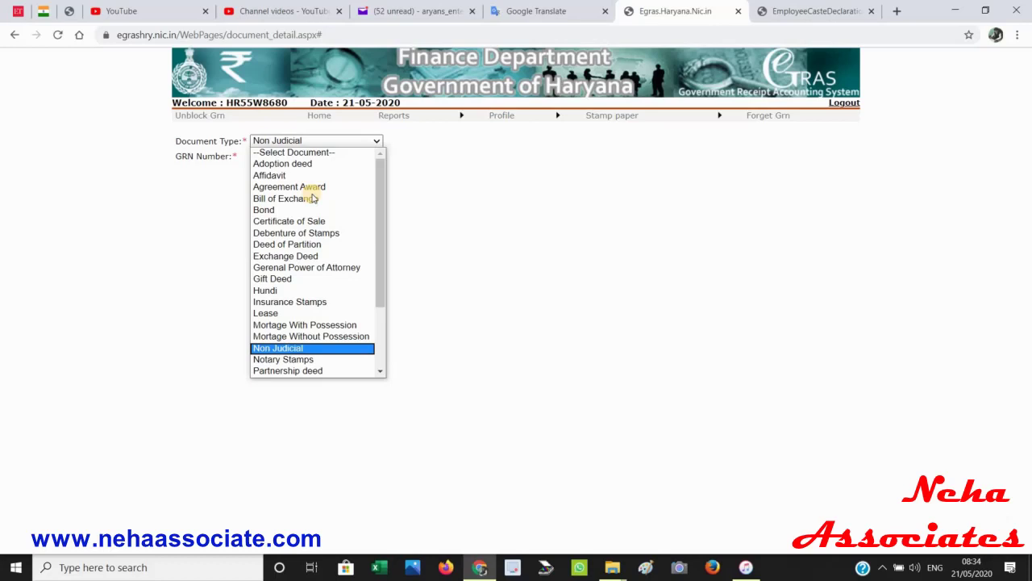
pyautogui.click(278, 155)
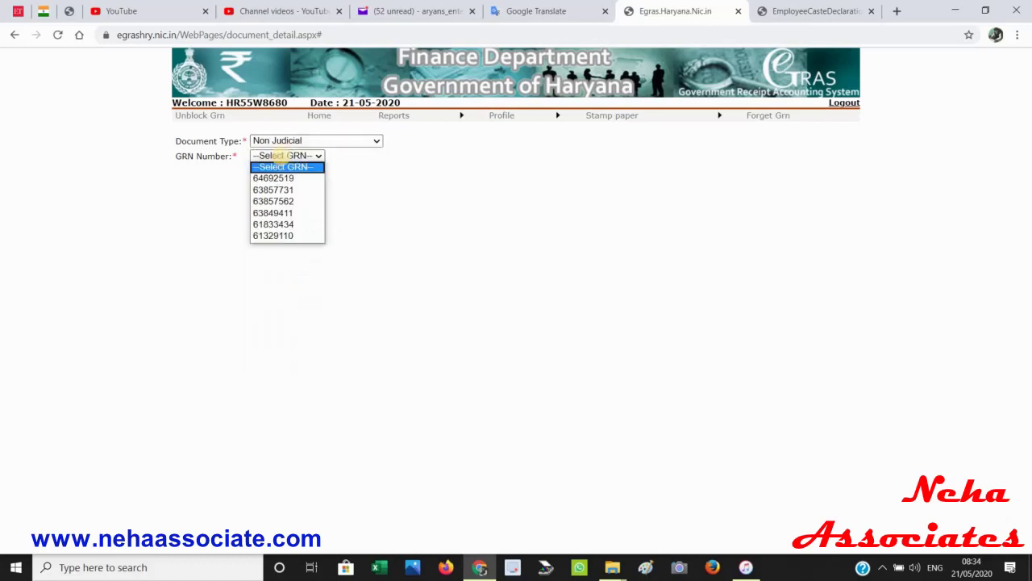
pyautogui.click(282, 177)
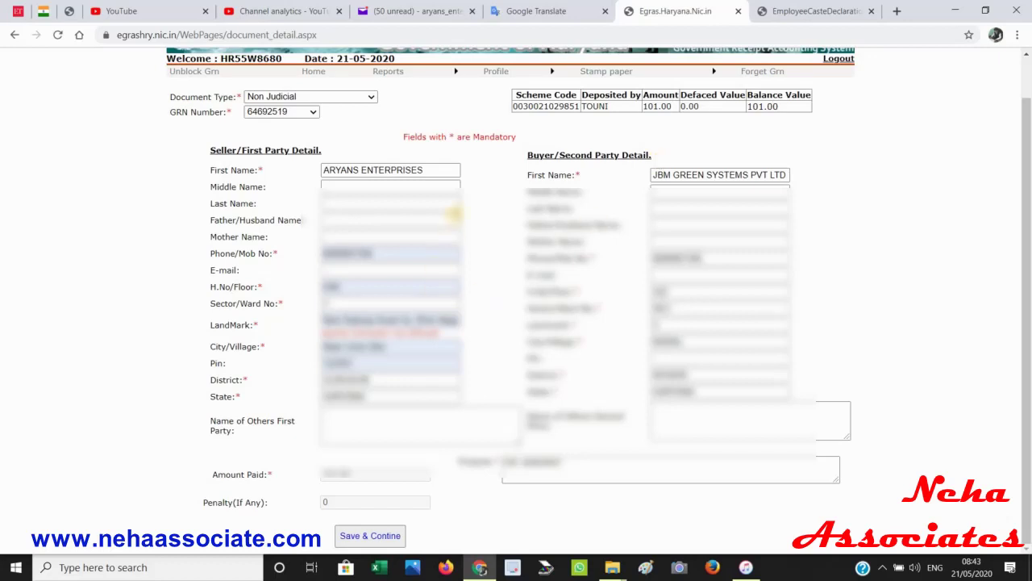
# Save the completed seller and buyer party details, then review the resulting summary through to its OTP and captcha section
pyautogui.click(369, 547)
pyautogui.click(363, 538)
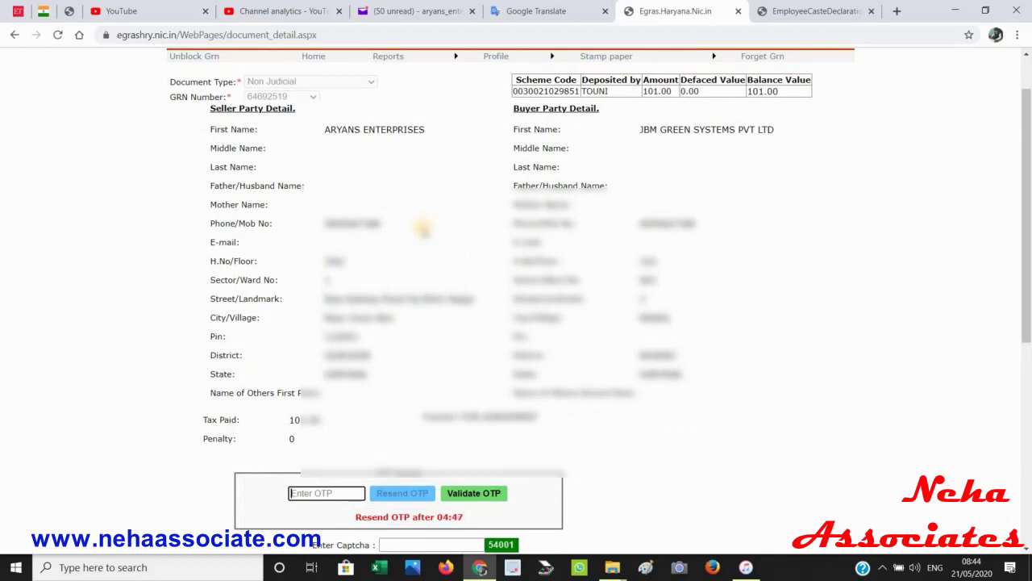
pyautogui.scroll(-1, 474, 489)
pyautogui.scroll(-1, 476, 426)
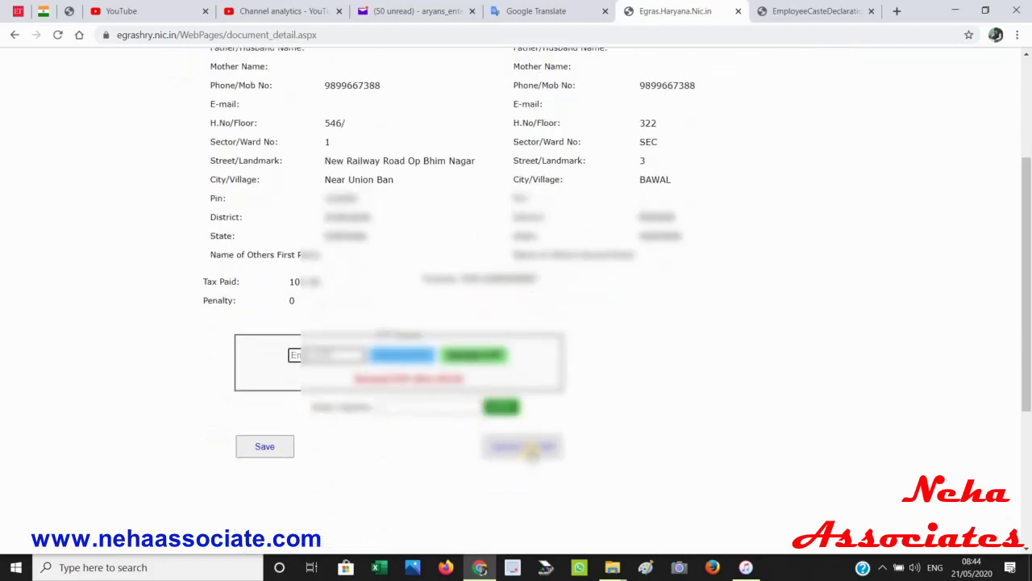
pyautogui.scroll(3, 533, 453)
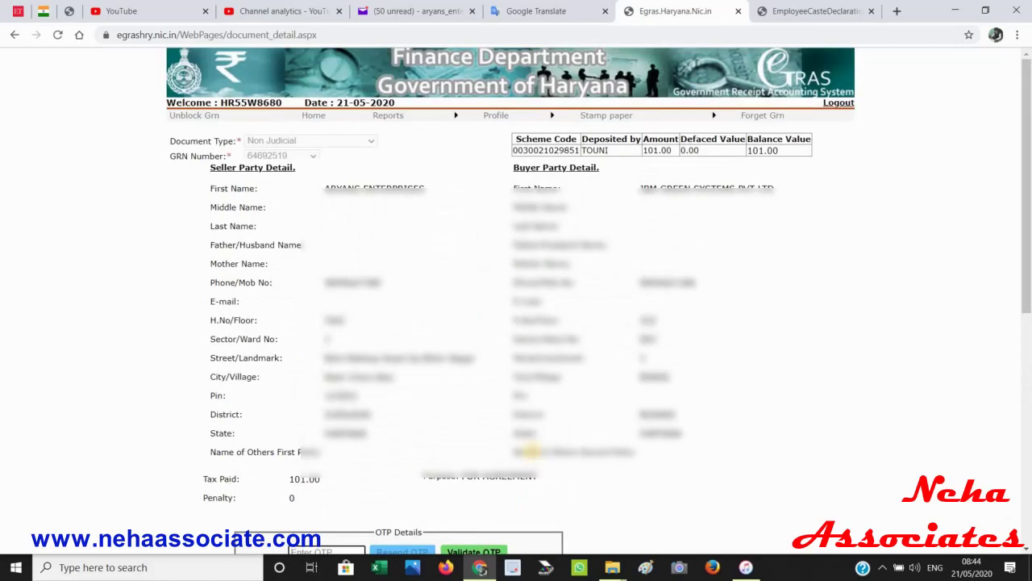
pyautogui.scroll(-5, 533, 451)
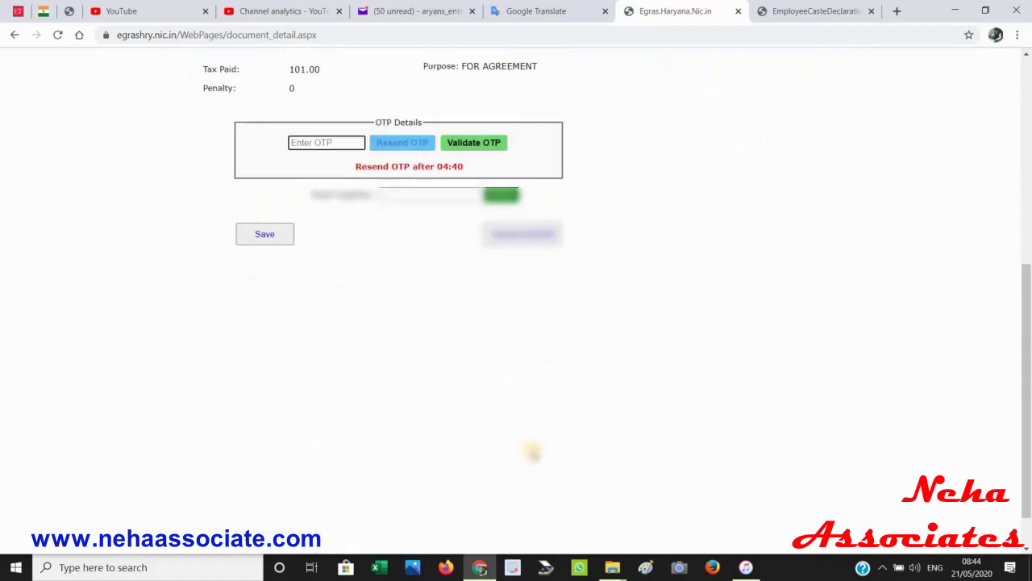
pyautogui.scroll(5, 532, 449)
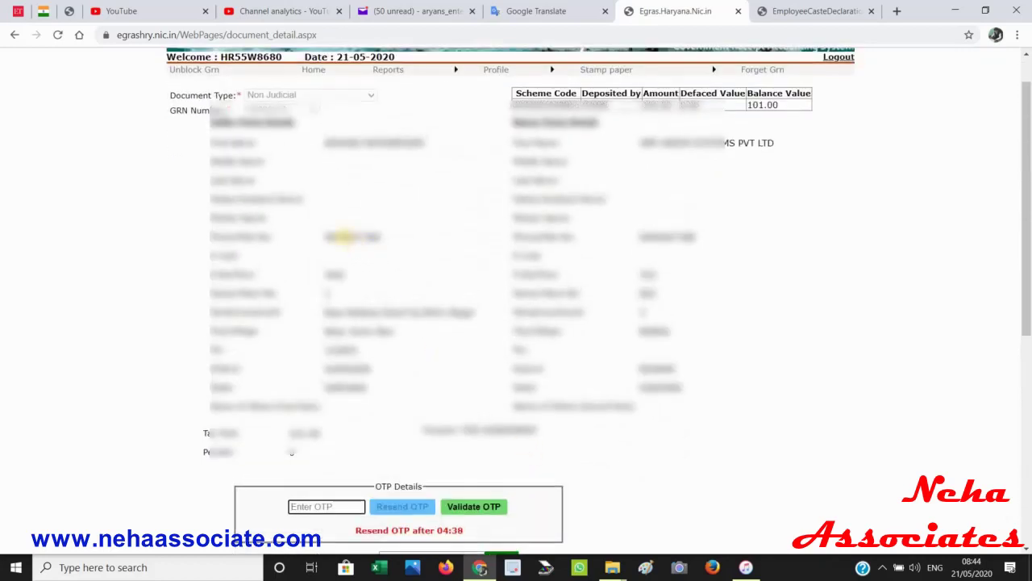
pyautogui.scroll(-2, 354, 235)
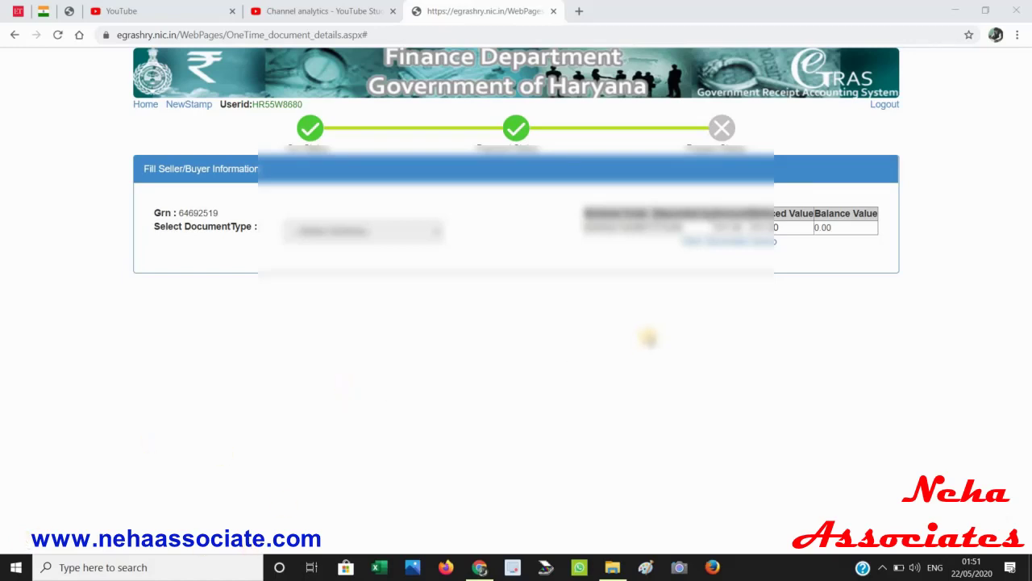
# Show the generated stamp paper for the GRN and open its exported PDF for printing in Adobe Acrobat Reader
pyautogui.click(729, 241)
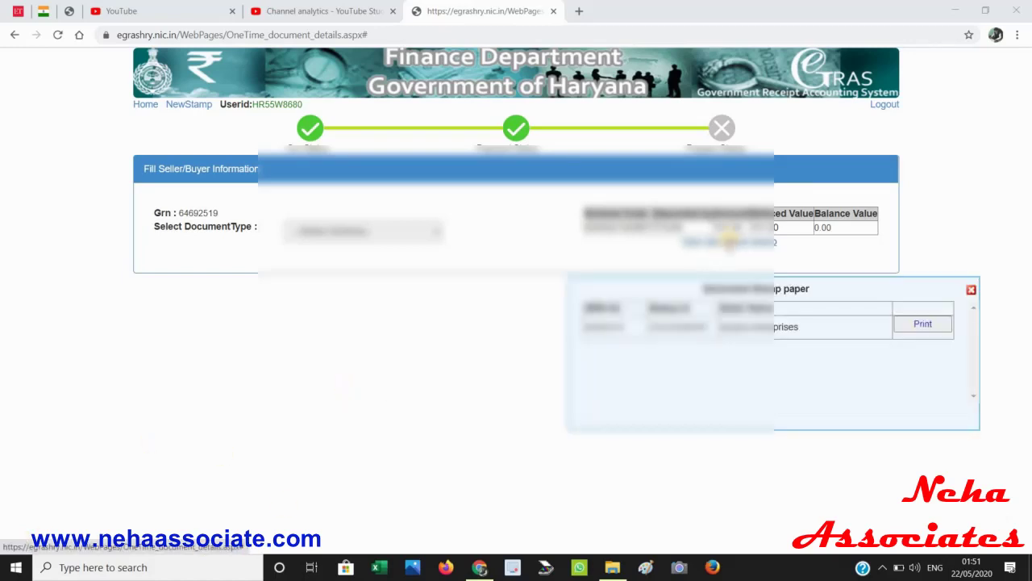
pyautogui.click(915, 334)
pyautogui.click(756, 74)
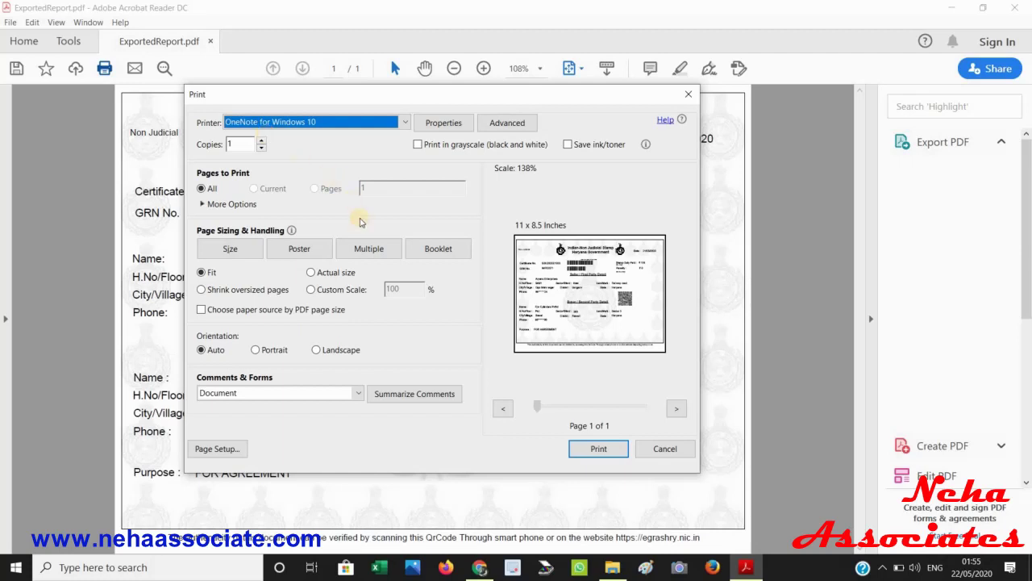
# Print the stamp paper with Multiple page sizing and a custom layout of 1 by 2 pages per sheet
pyautogui.click(362, 247)
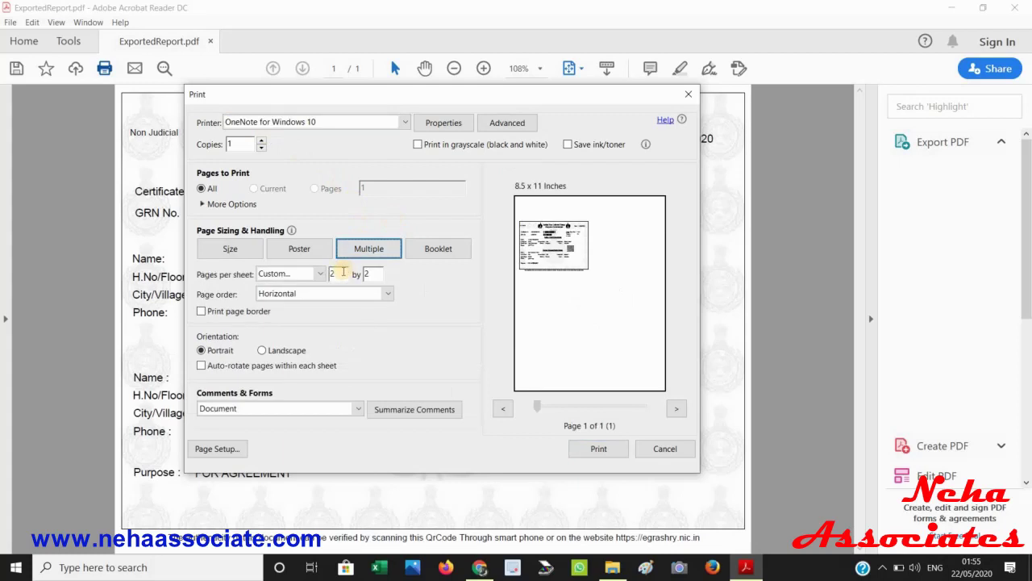
pyautogui.doubleClick(330, 273)
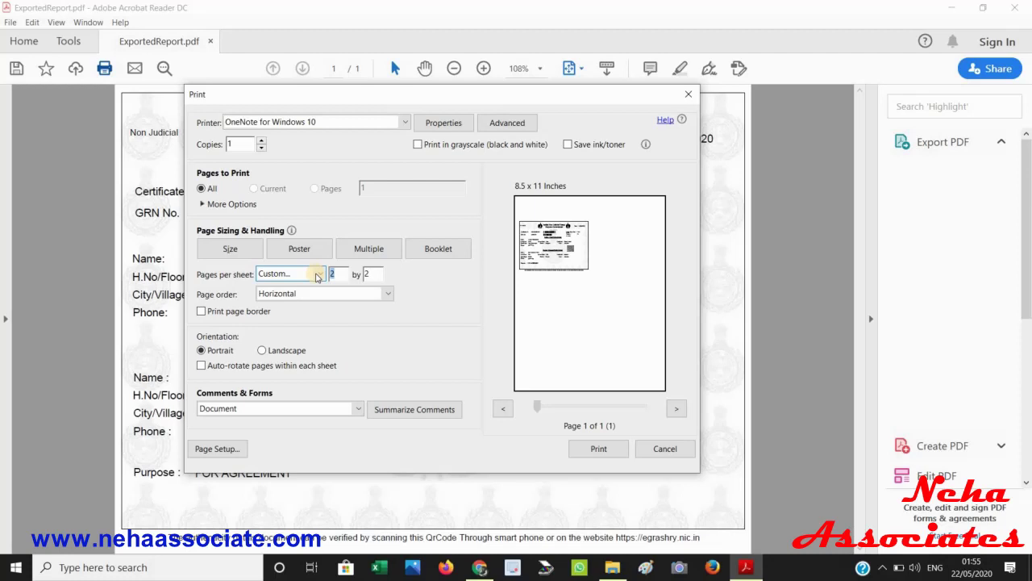
pyautogui.write('1')
pyautogui.press('Tab')
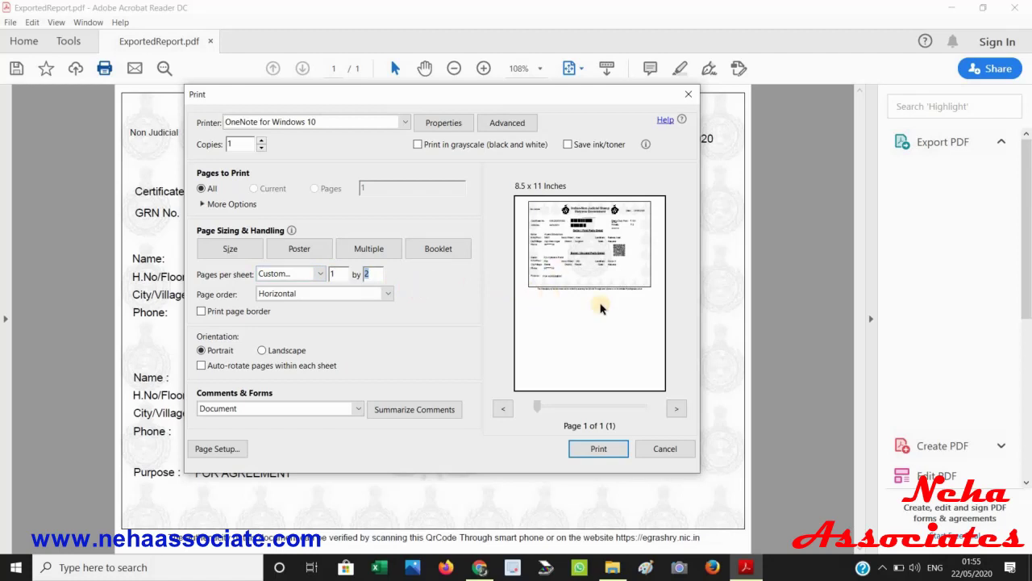
pyautogui.click(584, 451)
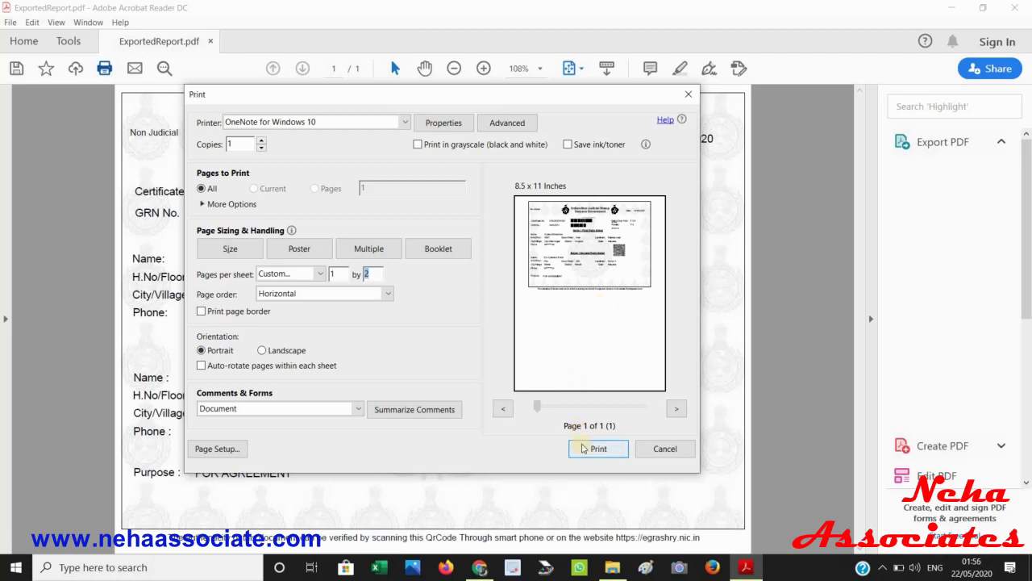